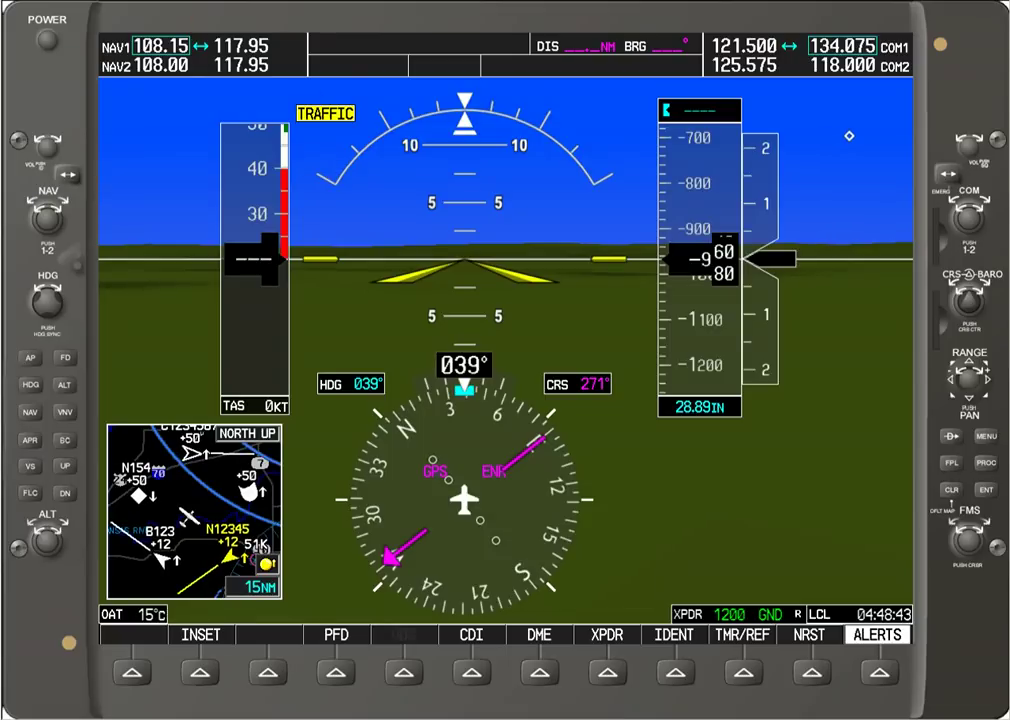
Step: Switch the display to MFD mode, then back to PFD mode
right_click(30, 4)
left_click(62, 54)
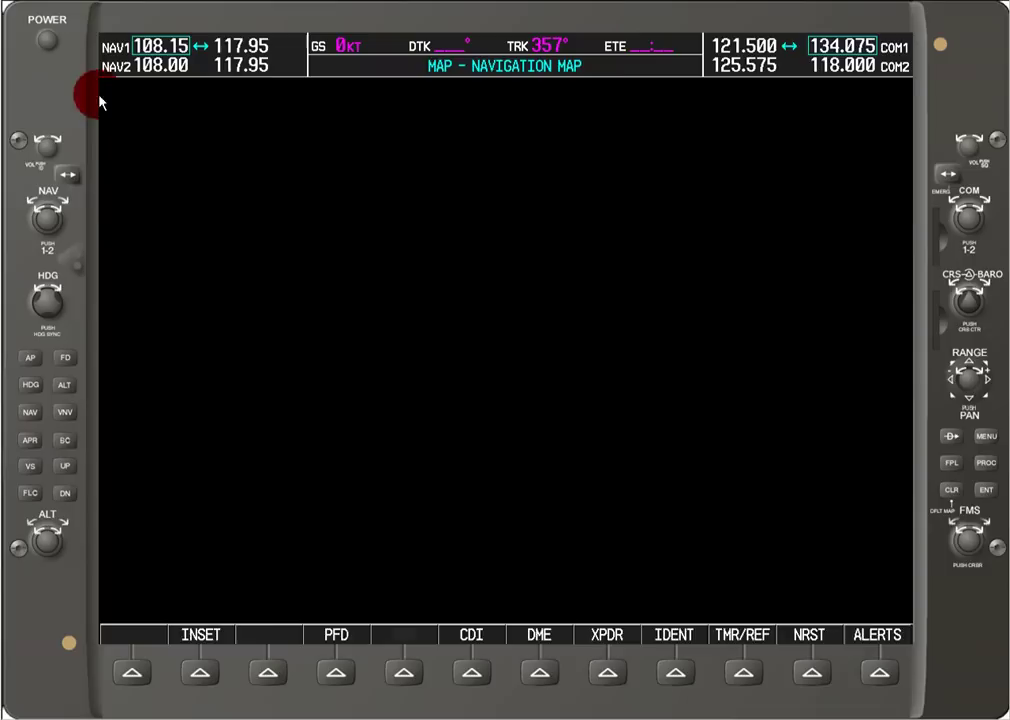
right_click(36, 5)
left_click(42, 40)
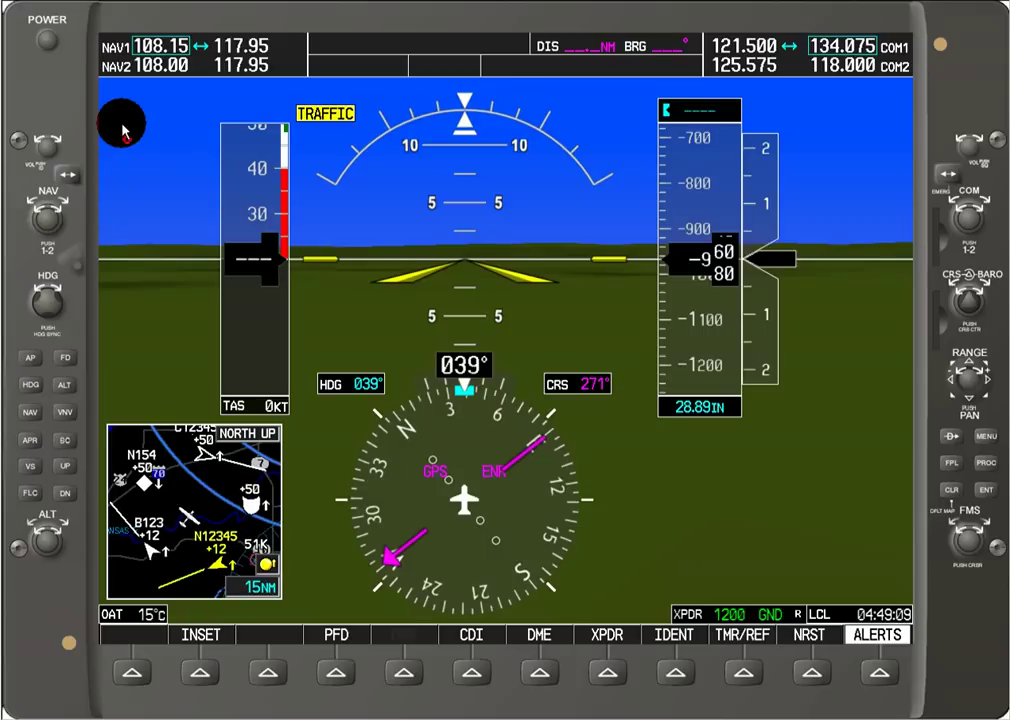
Step: Put the display into reversionary mode from the simulator options menu
left_click(48, 8)
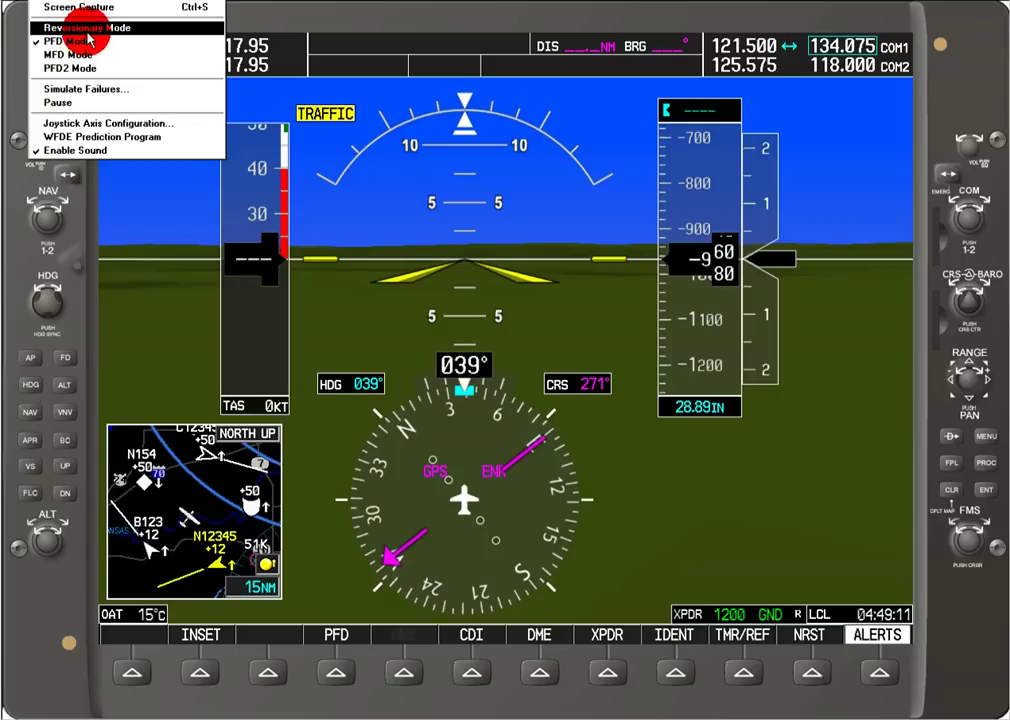
left_click(88, 28)
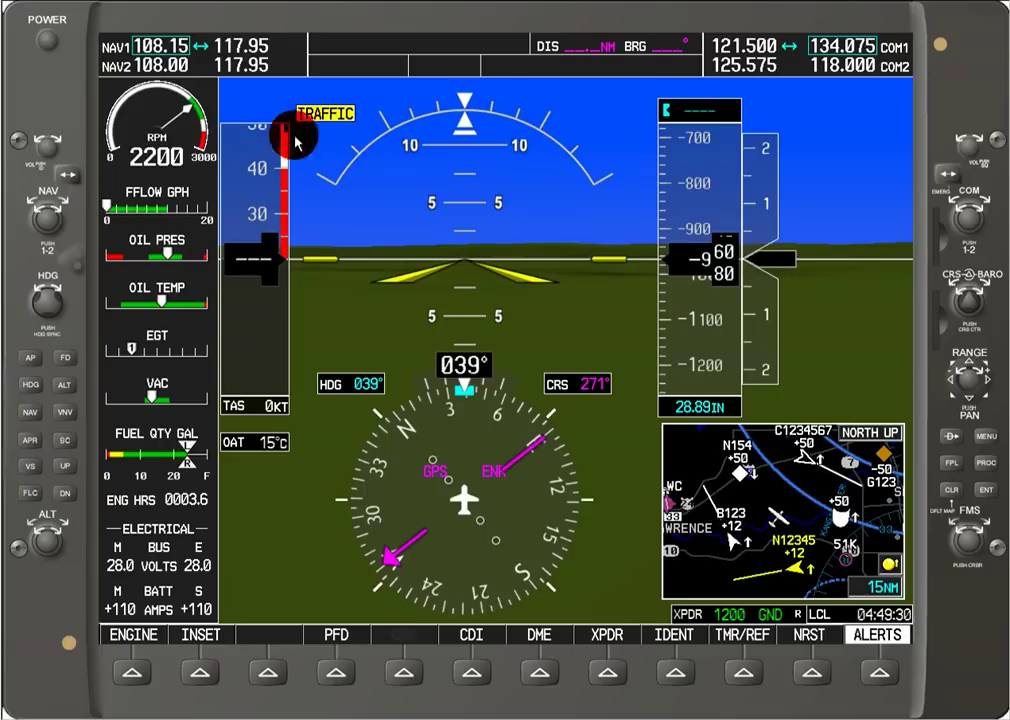
right_click(42, 8)
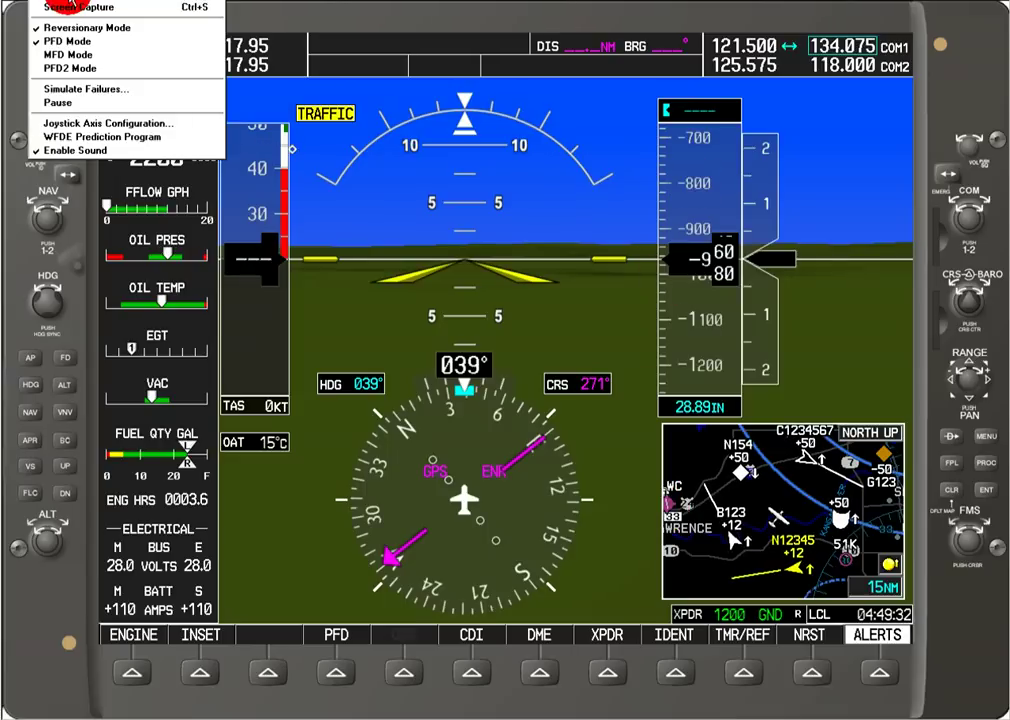
Step: In Simulate Failures, fail attitude sensors GRS1 and GRS2 to trigger ATTITUDE FAIL
left_click(88, 89)
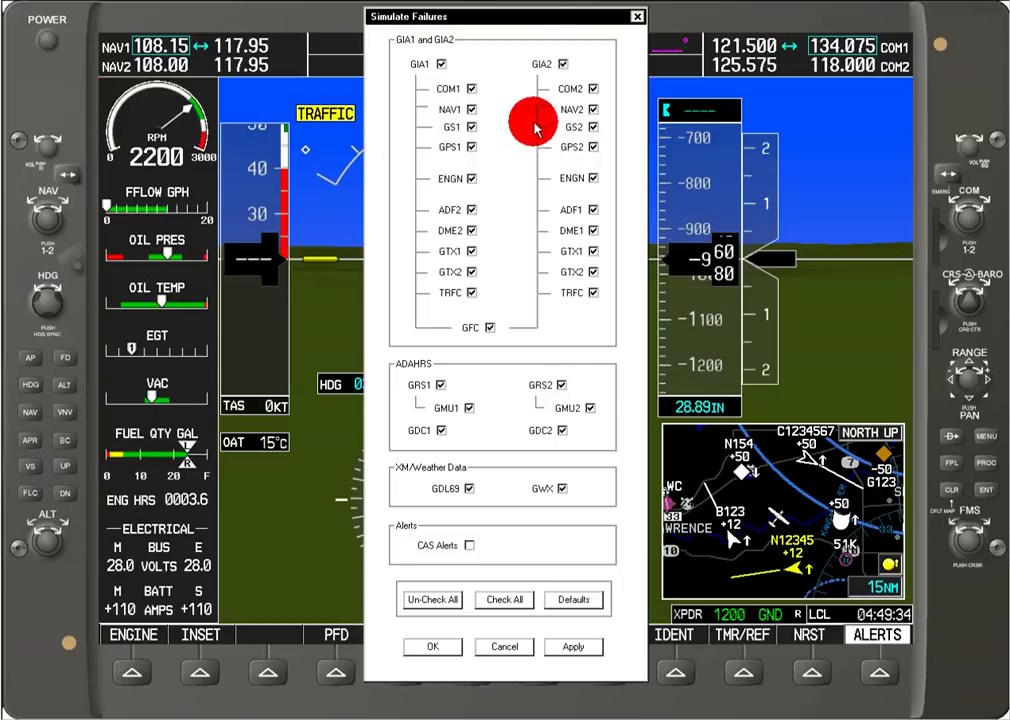
left_click_drag(542, 18, 189, 12)
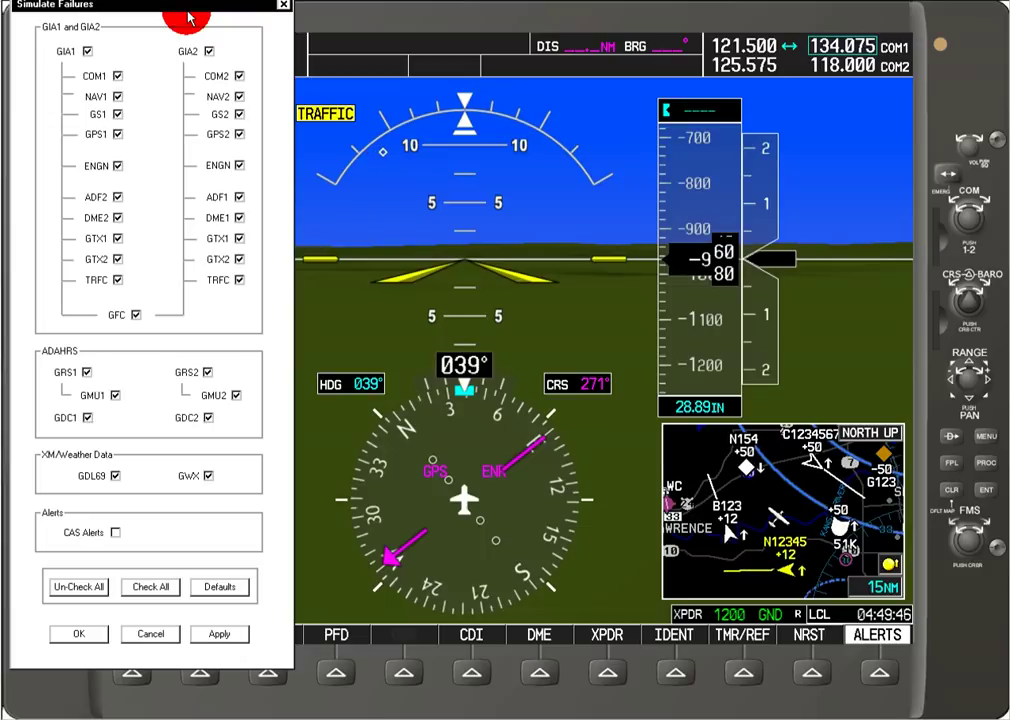
left_click(89, 380)
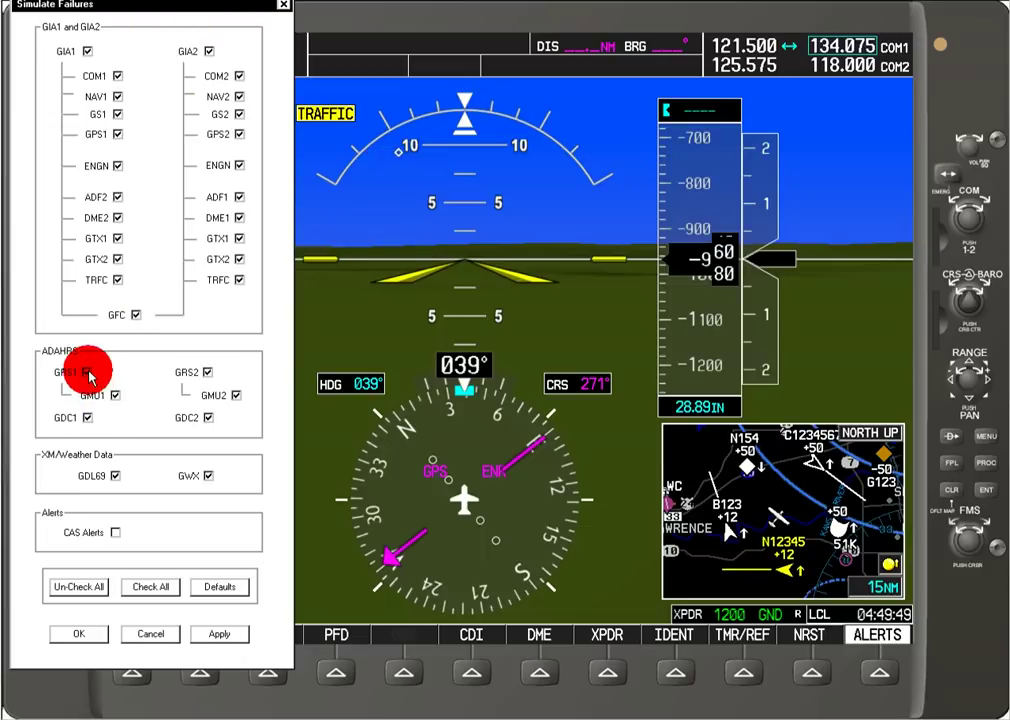
left_click(205, 380)
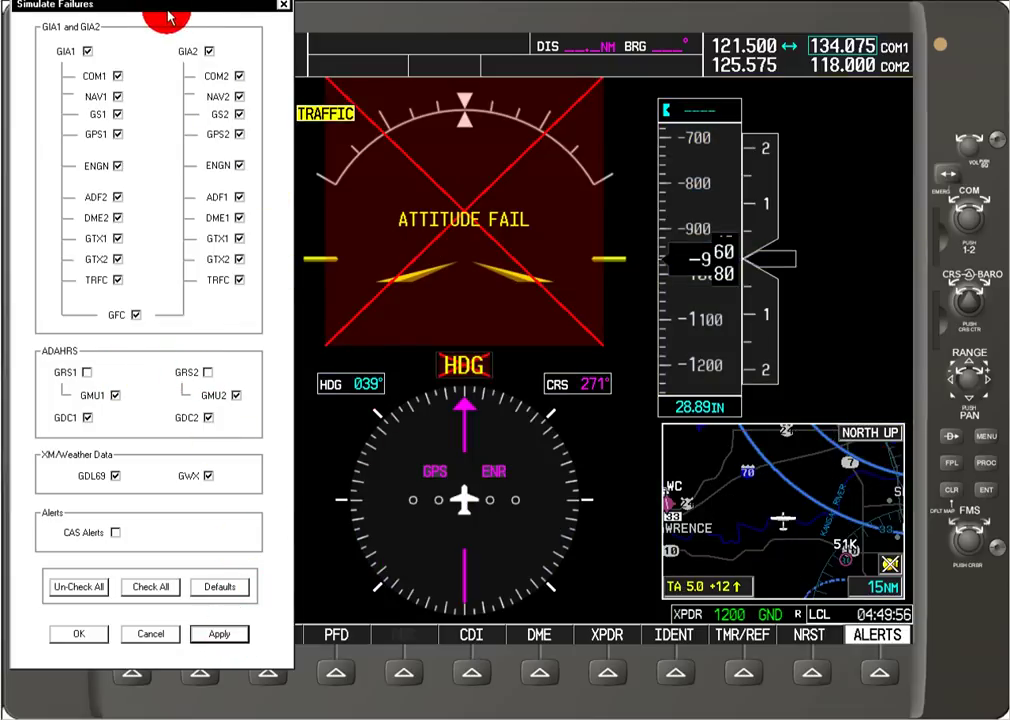
left_click_drag(170, 17, 187, 61)
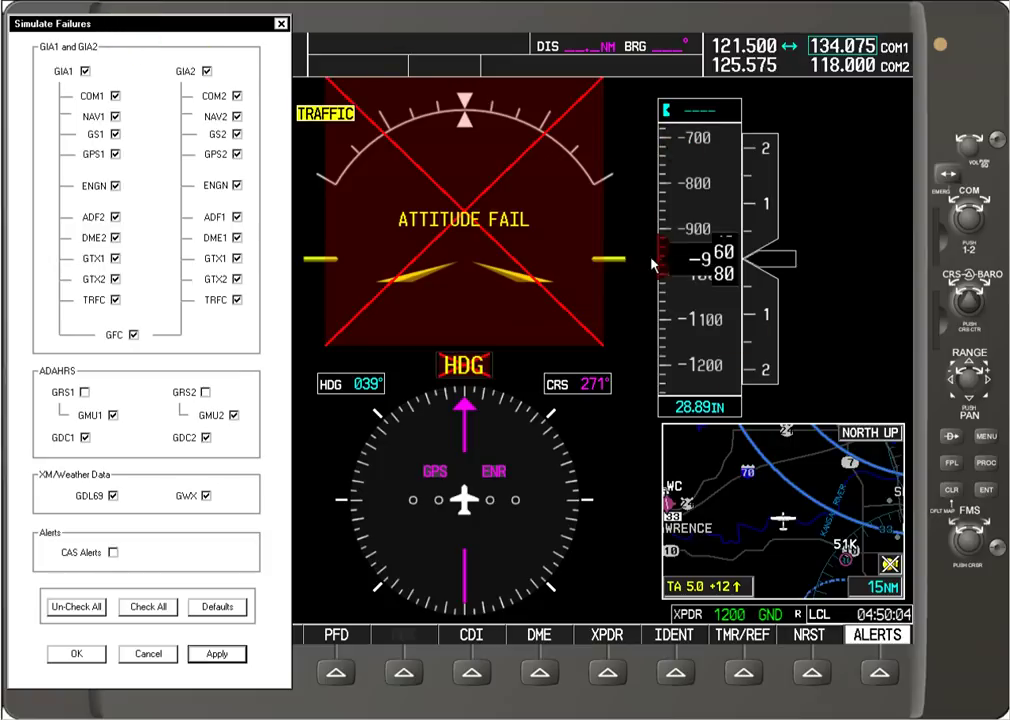
left_click(676, 298)
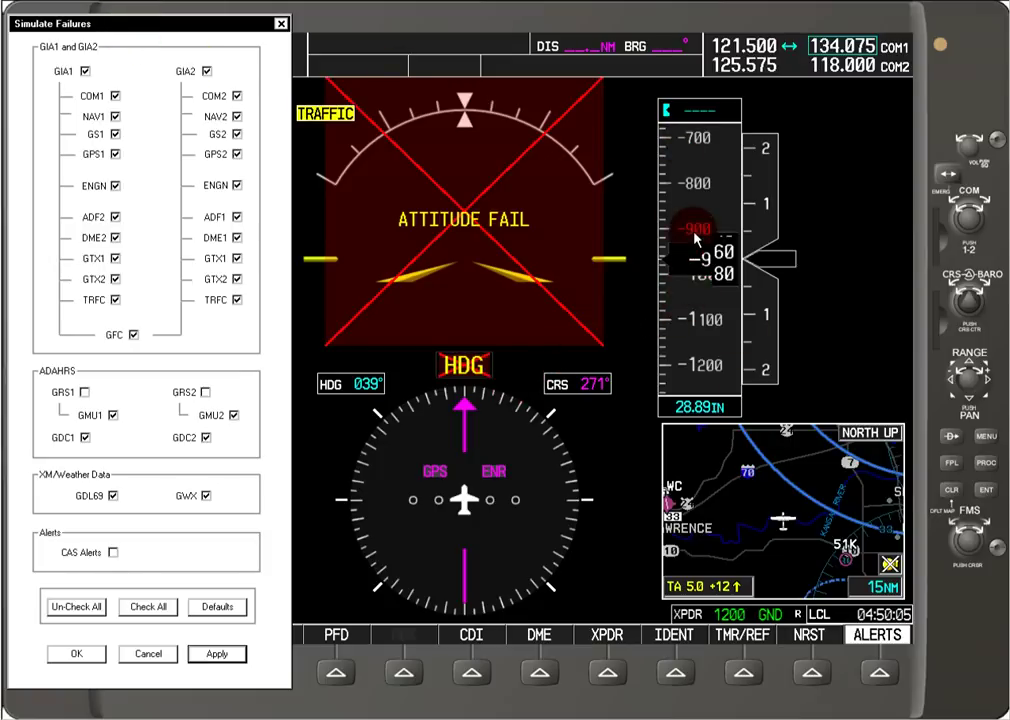
Step: Restore GRS1 and GRS2 and apply to bring the attitude display back
left_click(84, 392)
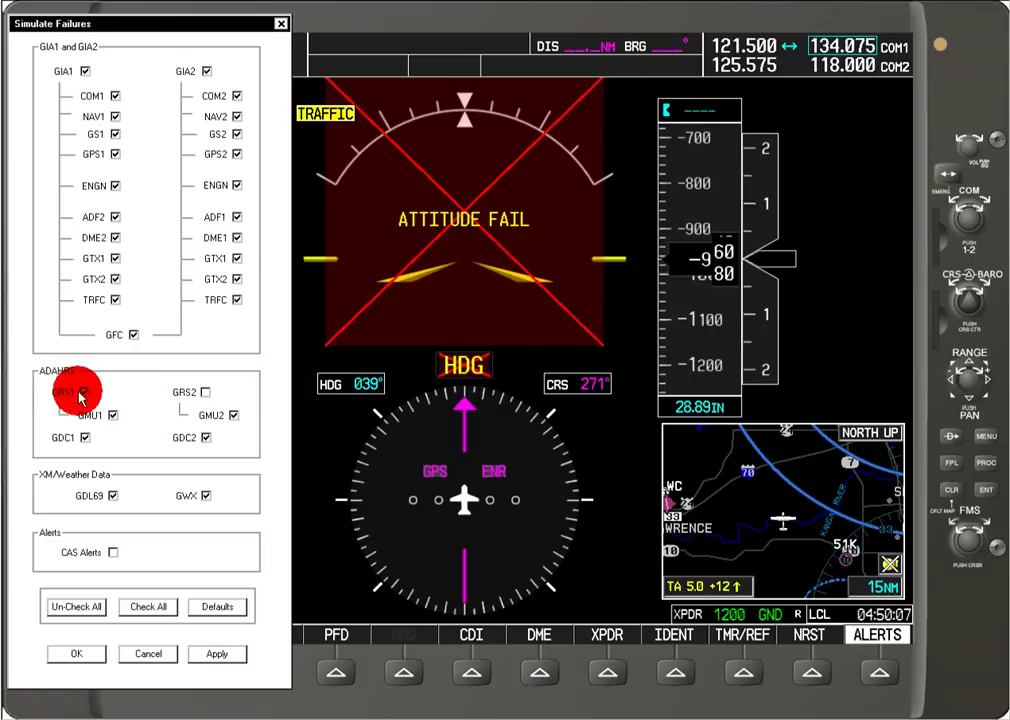
left_click(206, 392)
left_click(246, 653)
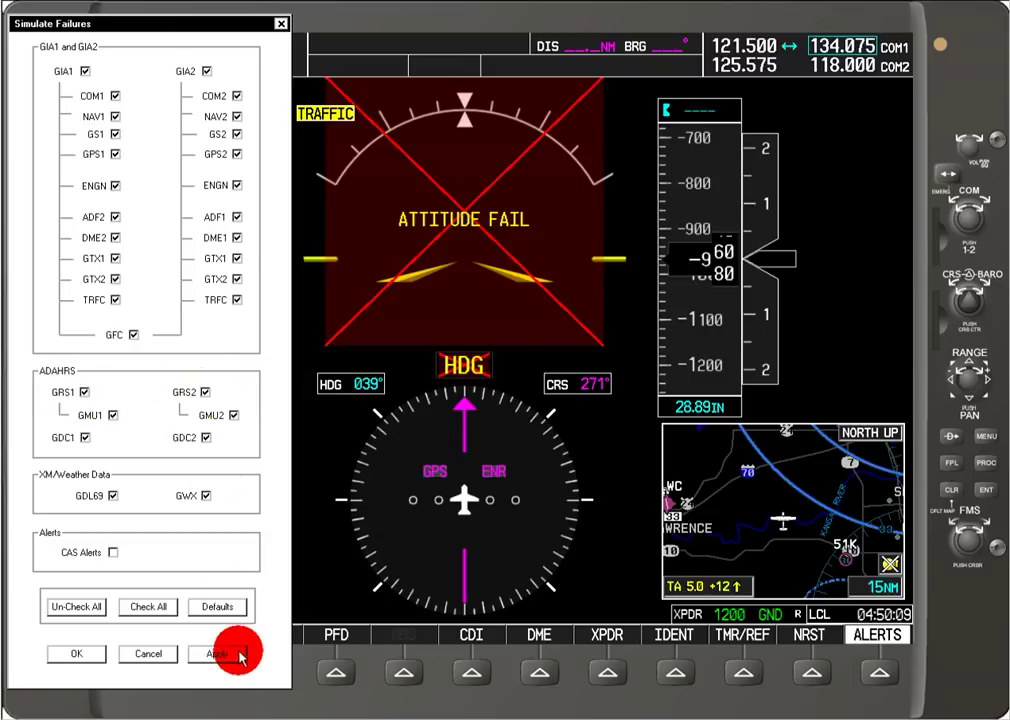
Step: Fail air data units GDC1 and GDC2 and apply
left_click(85, 437)
left_click(206, 437)
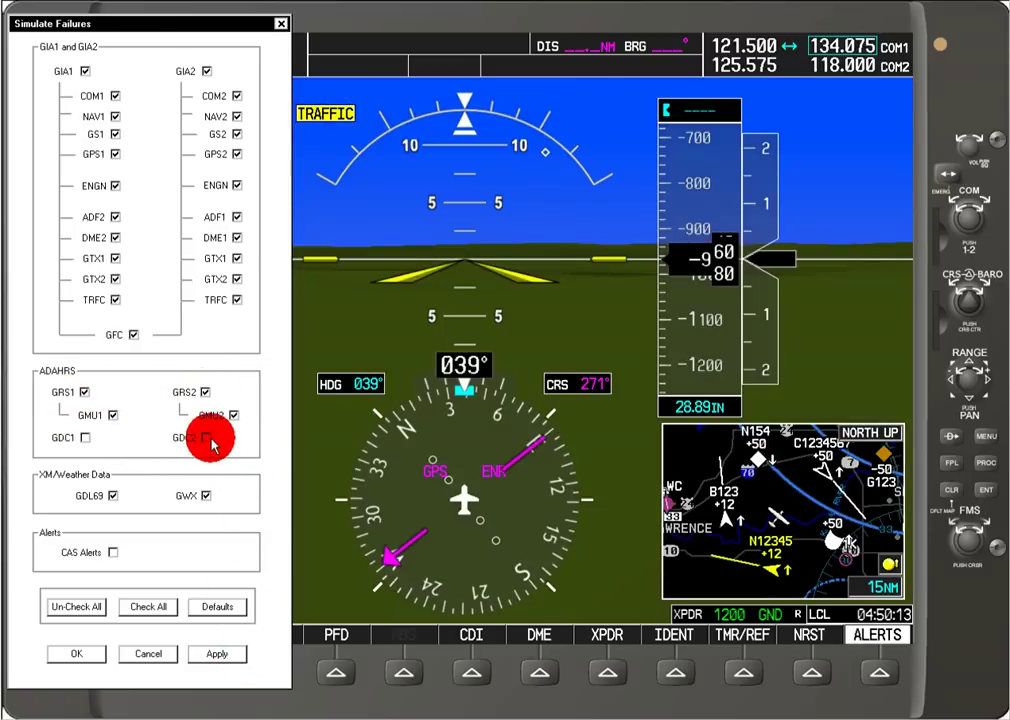
left_click(238, 654)
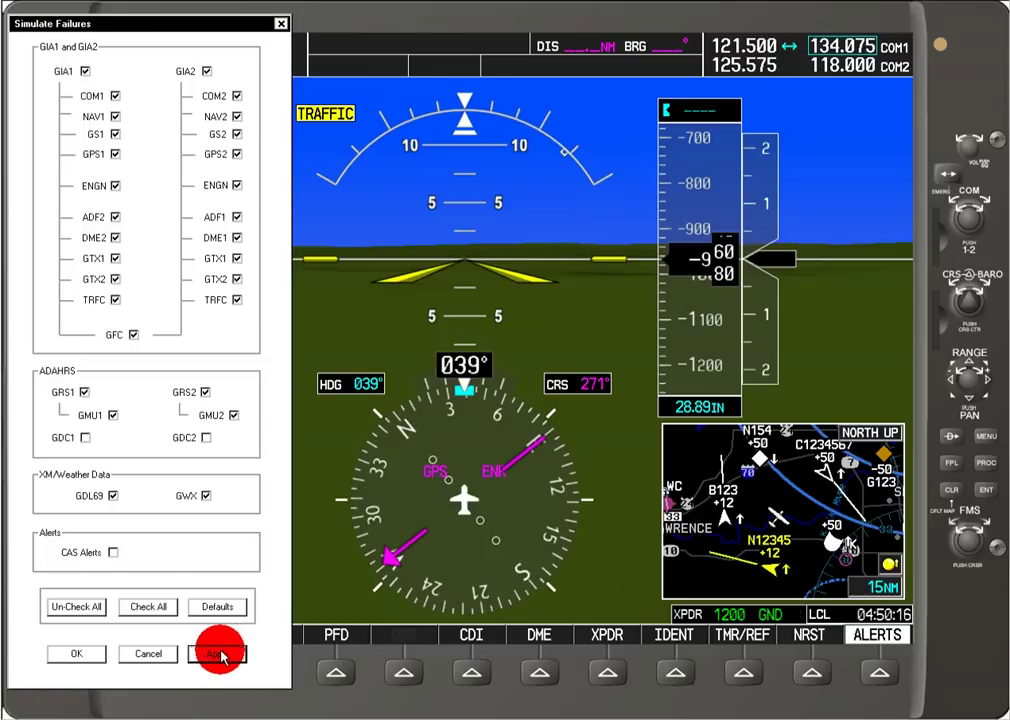
Step: Restore GDC1 and GDC2, bringing back the altitude and vertical-speed tapes
left_click_drag(170, 23, 1009, 72)
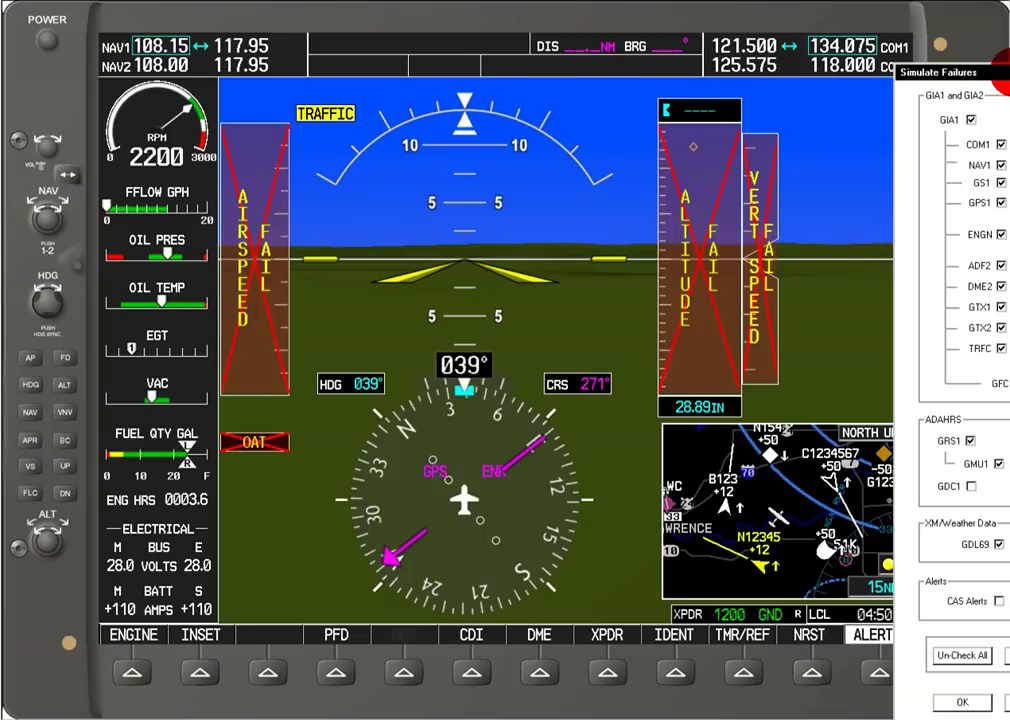
left_click_drag(1003, 62, 147, 18)
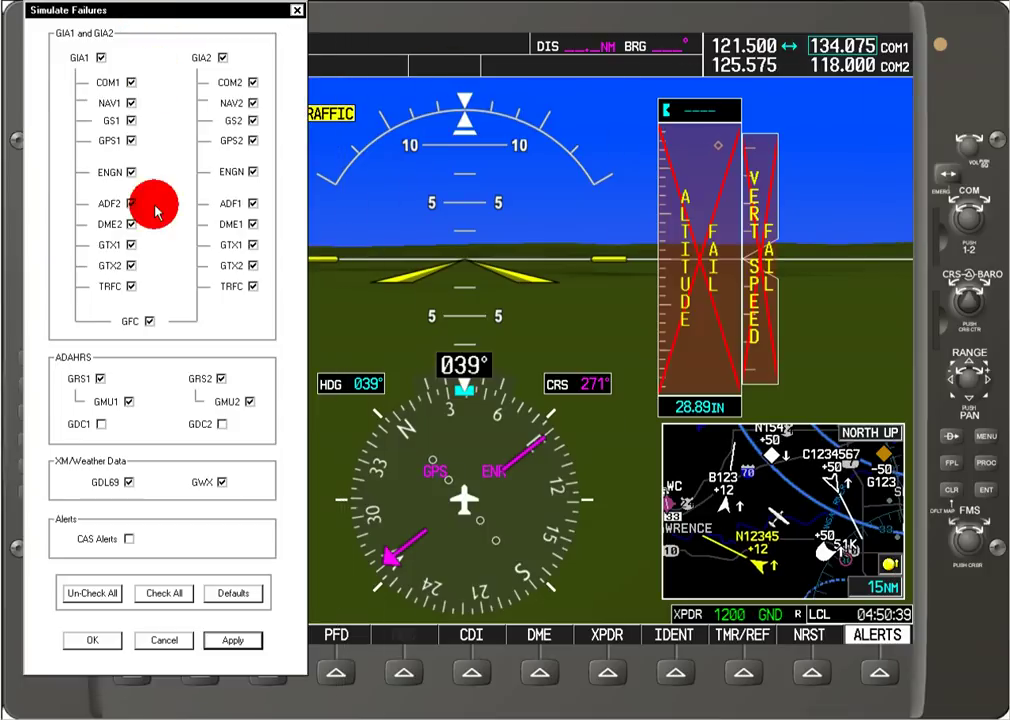
left_click(100, 424)
left_click(222, 424)
left_click(233, 640)
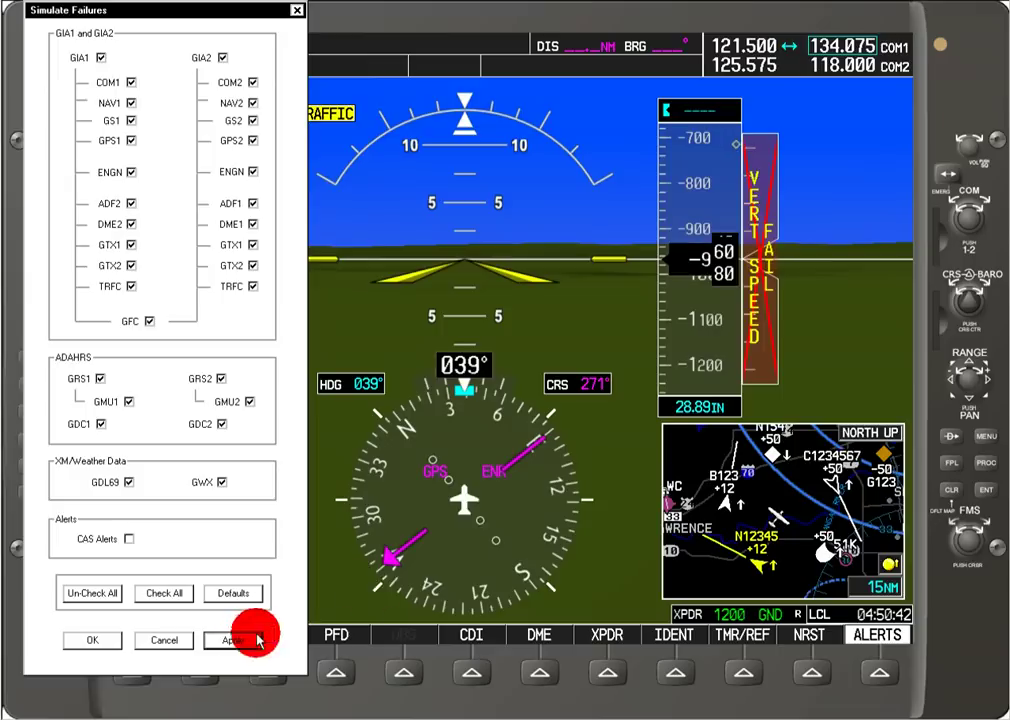
Step: Fail magnetometers GMU1 and GMU2 and apply, then move the dialog aside
left_click(250, 401)
left_click(129, 401)
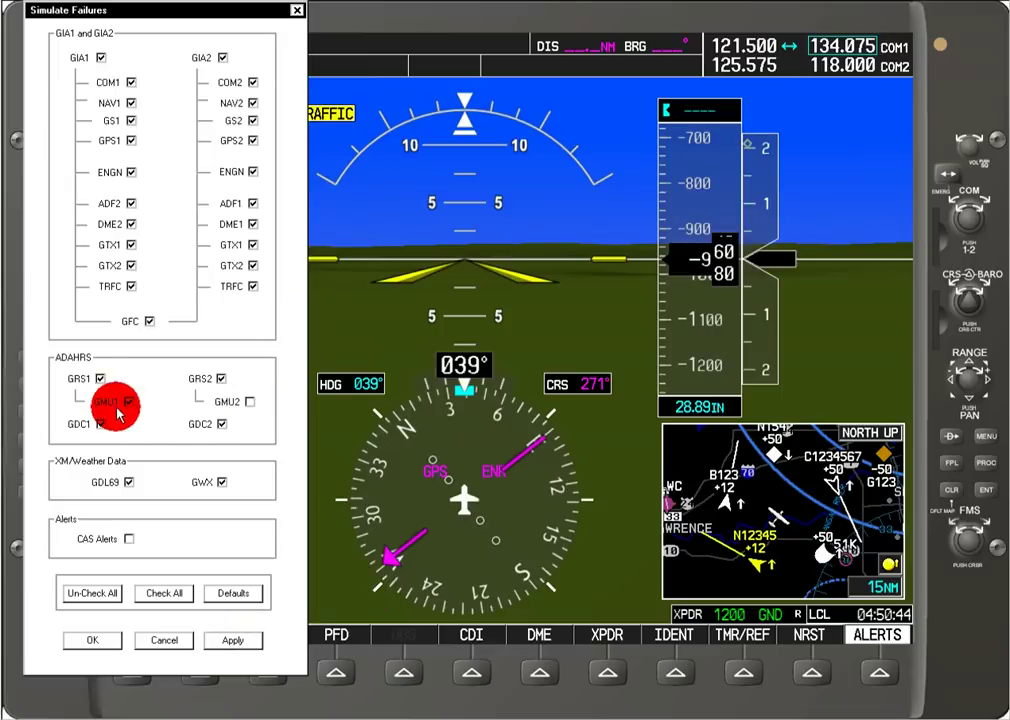
left_click(232, 640)
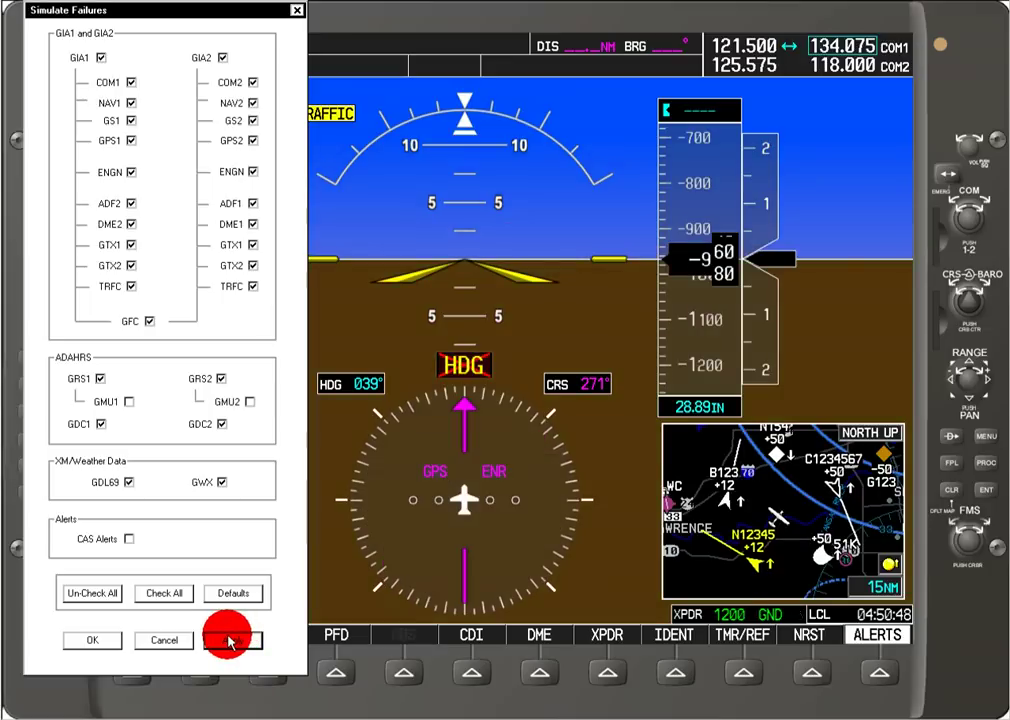
left_click_drag(184, 20, 918, 84)
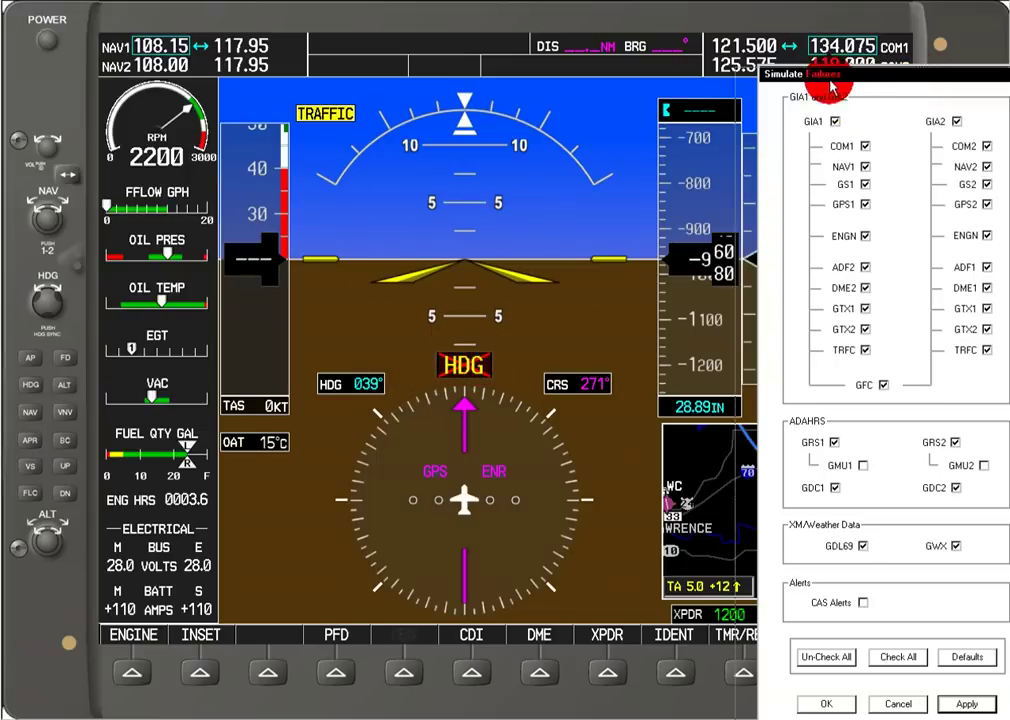
Step: Restore the magnetometers and apply so the heading display returns
left_click_drag(830, 88, 85, 6)
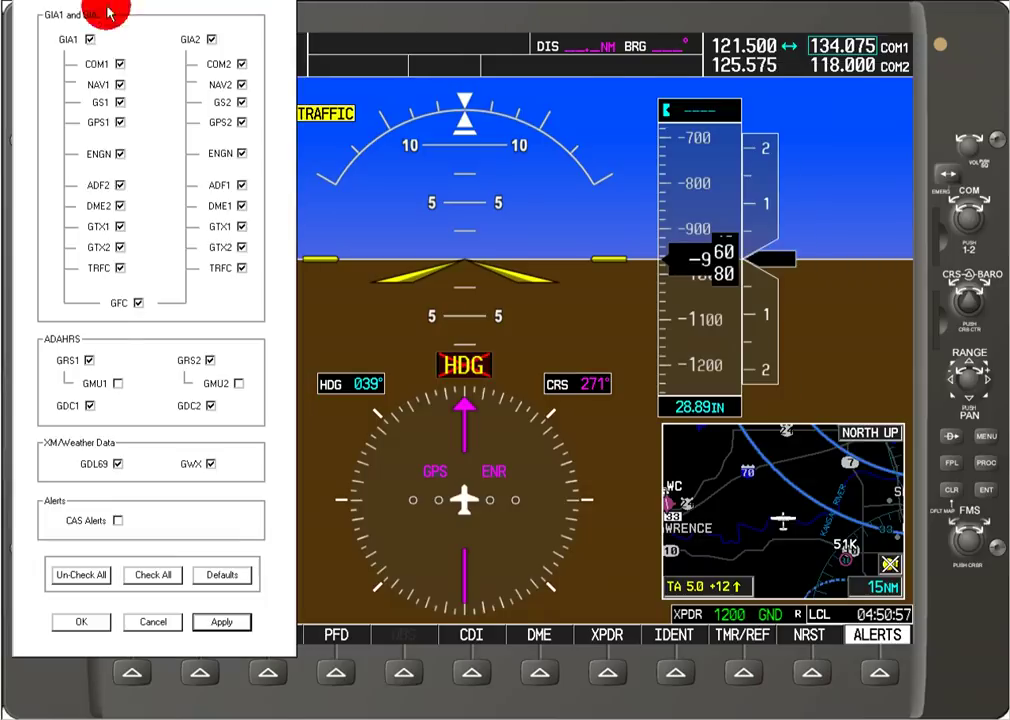
left_click(118, 383)
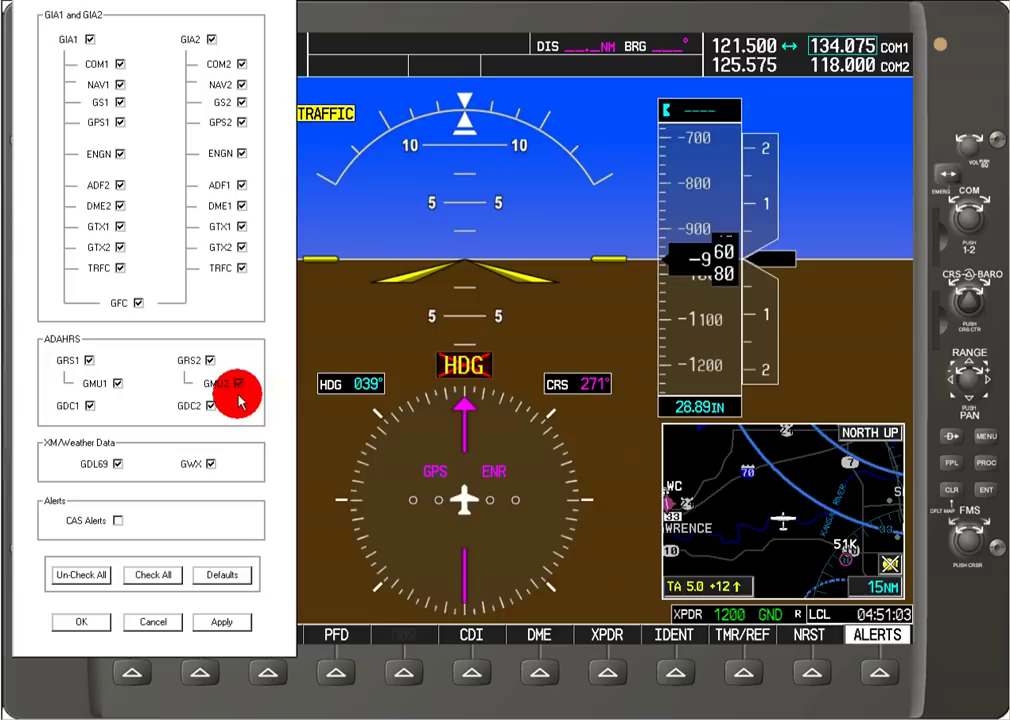
left_click(218, 622)
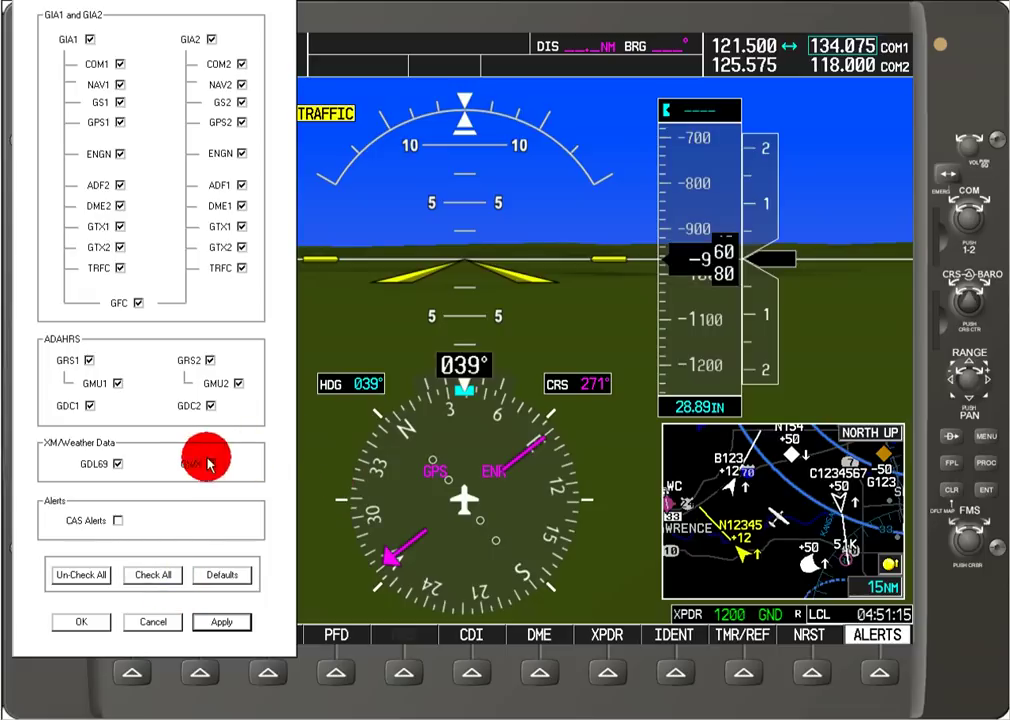
Step: Fail GDC1, GDC2 and GMU2, adding airspeed, altitude, vertical speed and OAT flags
left_click(92, 406)
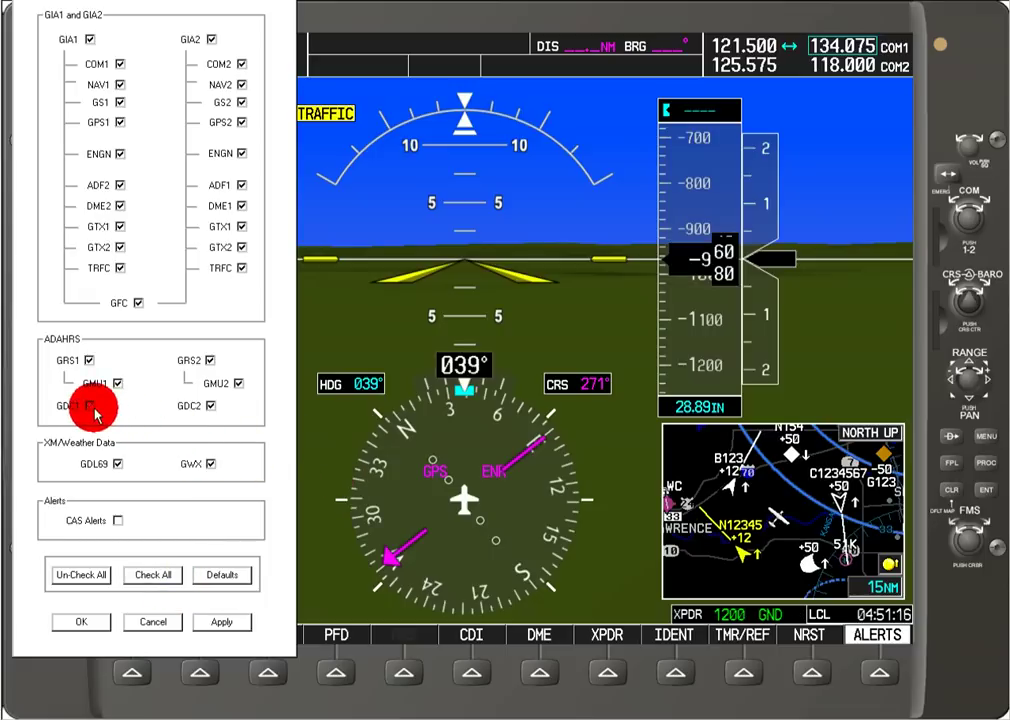
left_click(227, 395)
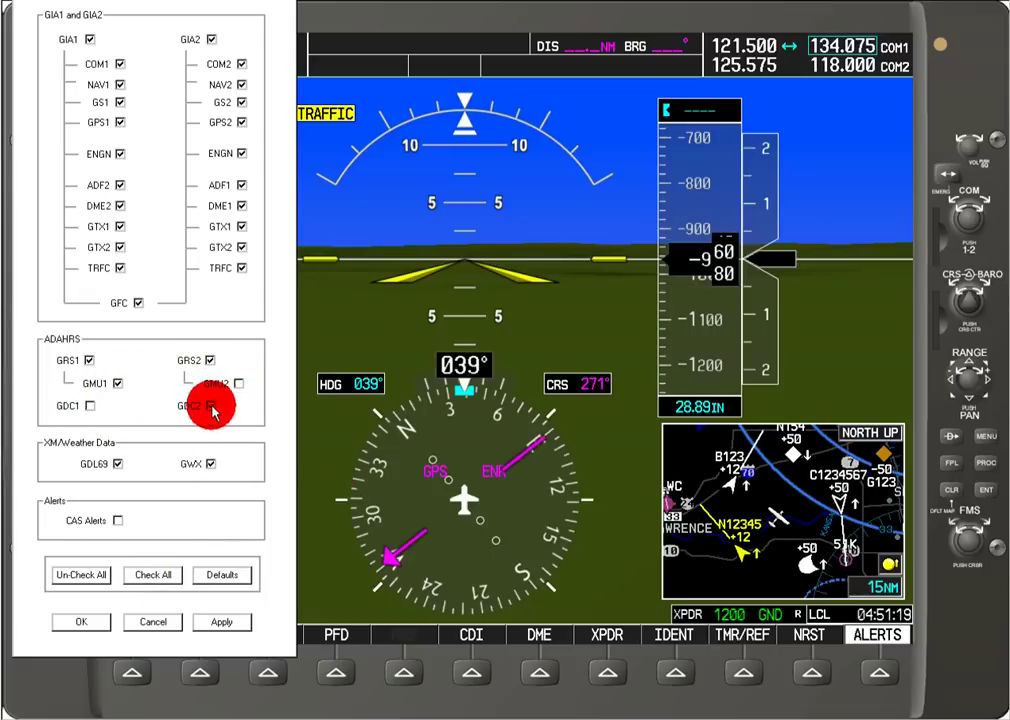
left_click(210, 405)
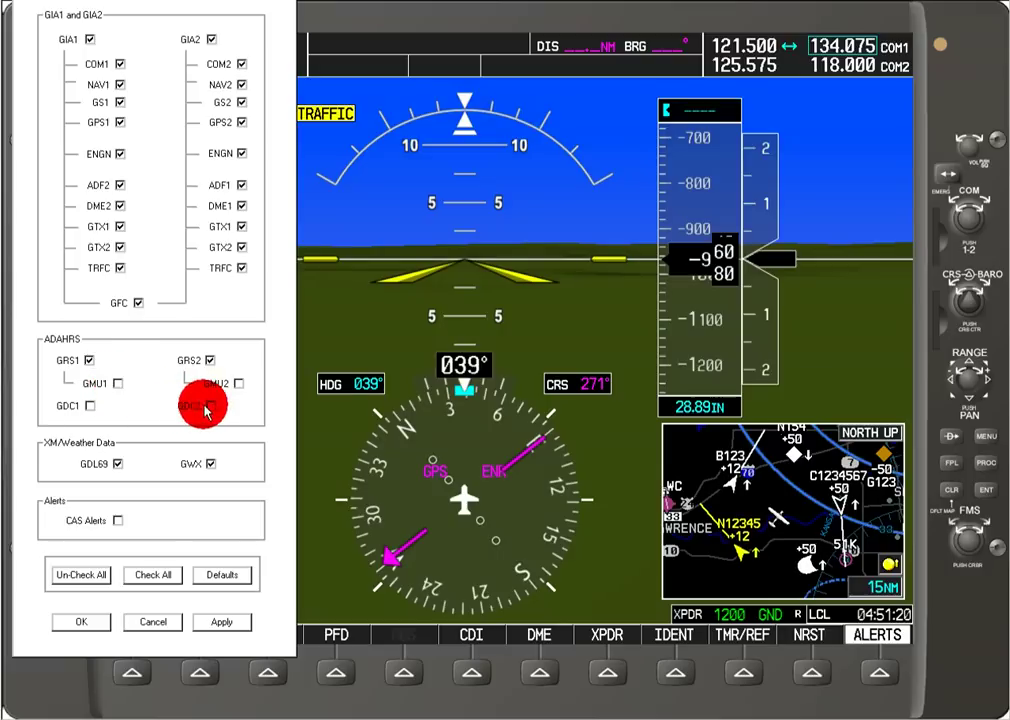
left_click(222, 621)
left_click_drag(101, 2, 913, 61)
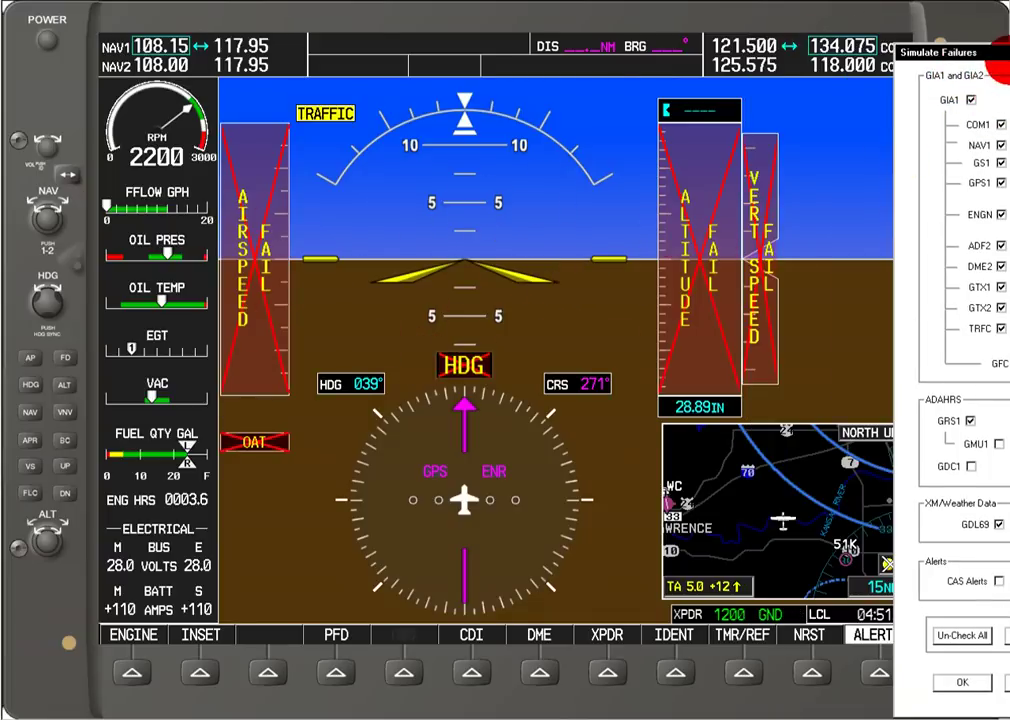
Step: Check GMU1, GDC1, GDC2 and GMU2 and apply to restore every sensor
left_click_drag(1008, 56, 126, 33)
left_click(114, 405)
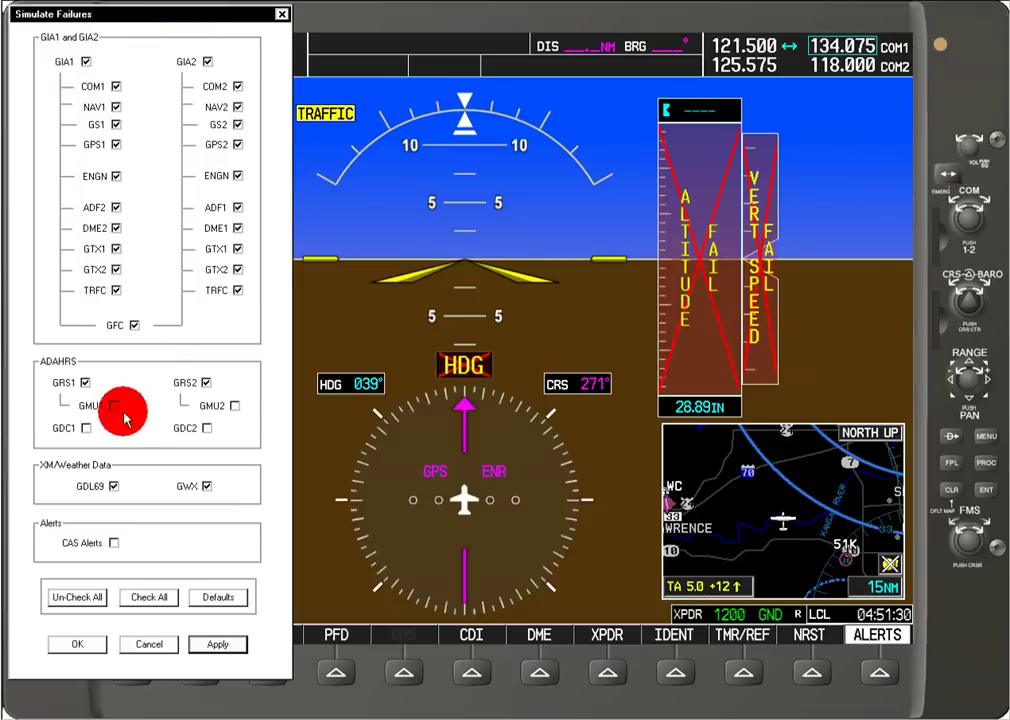
left_click(86, 428)
left_click(206, 428)
left_click(234, 405)
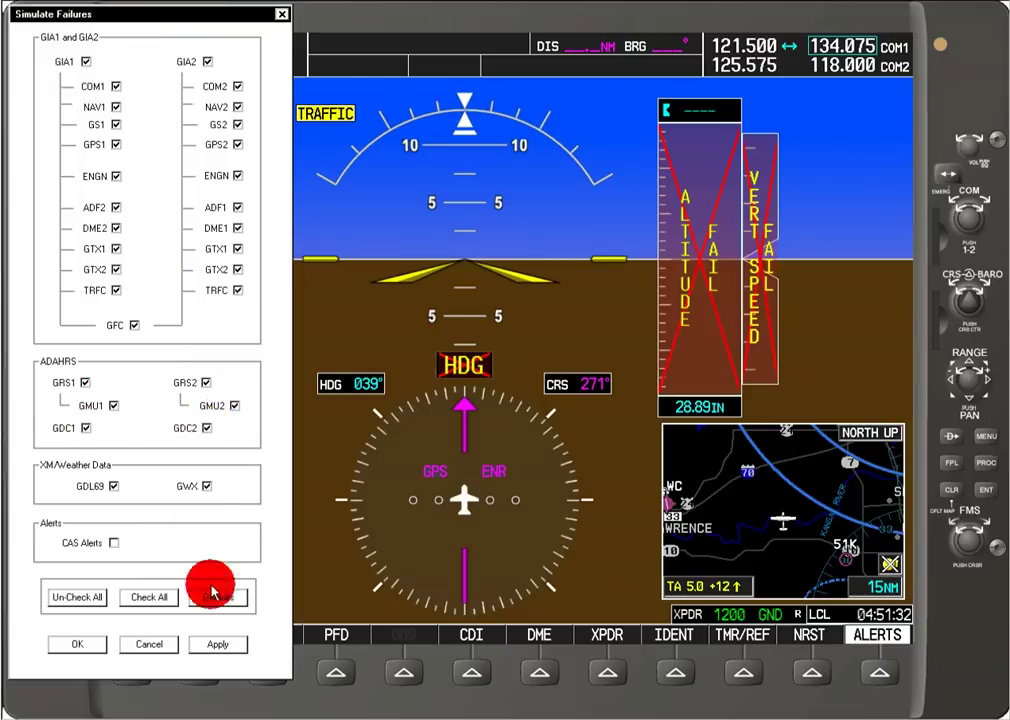
left_click(225, 644)
left_click_drag(75, 25, 85, 34)
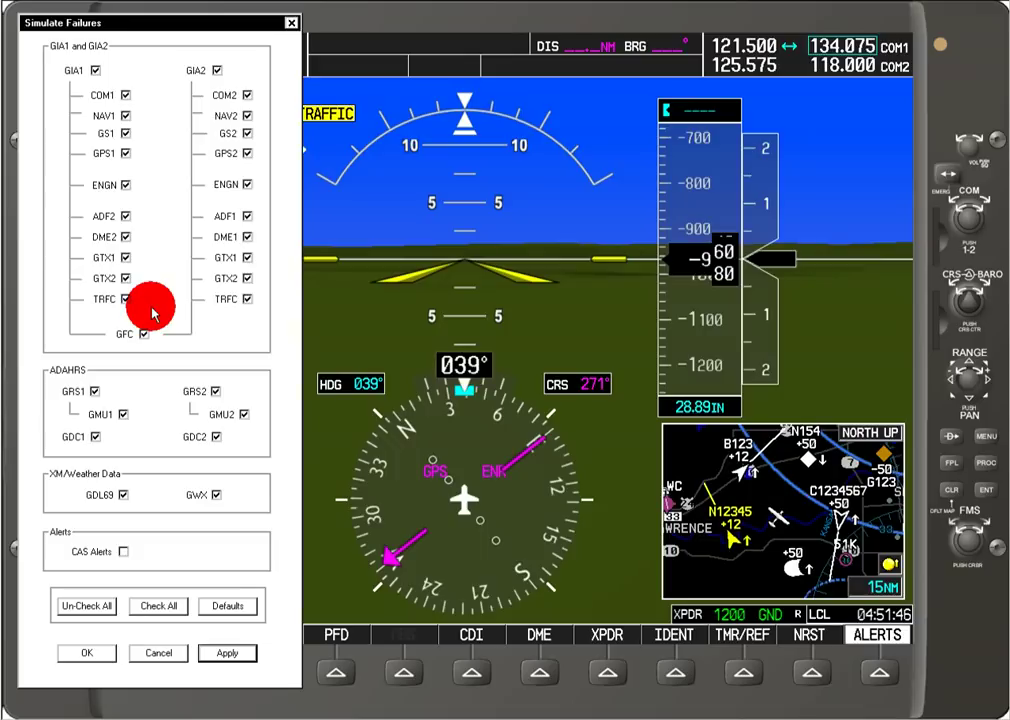
Step: Close Simulate Failures with OK and switch the display to PFD mode
left_click(86, 652)
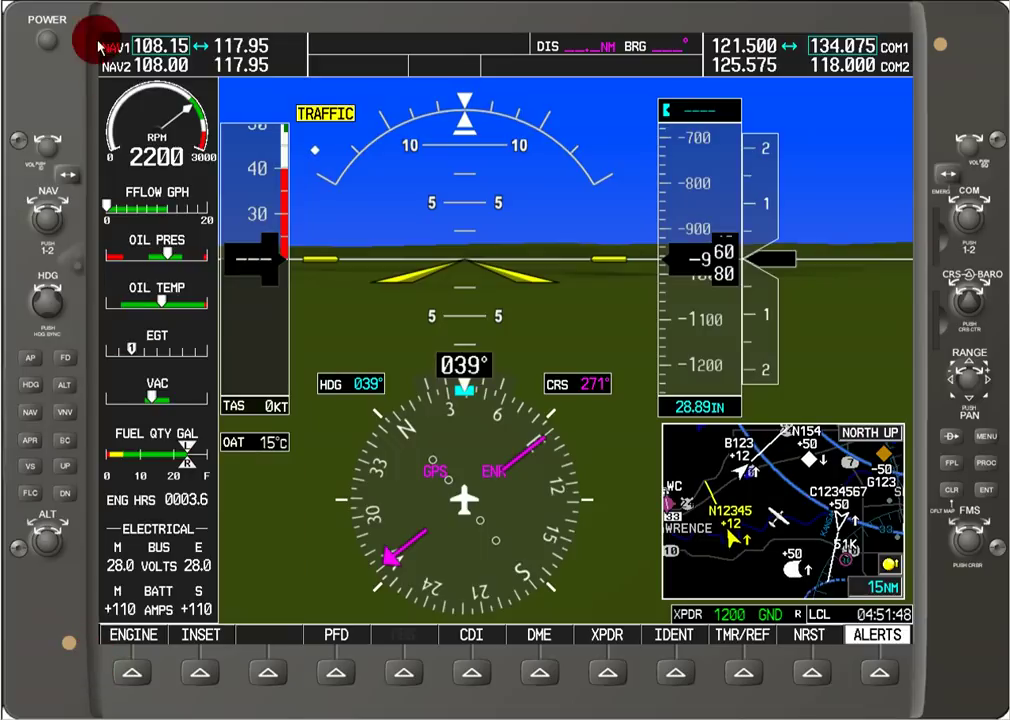
right_click(62, 6)
left_click(45, 41)
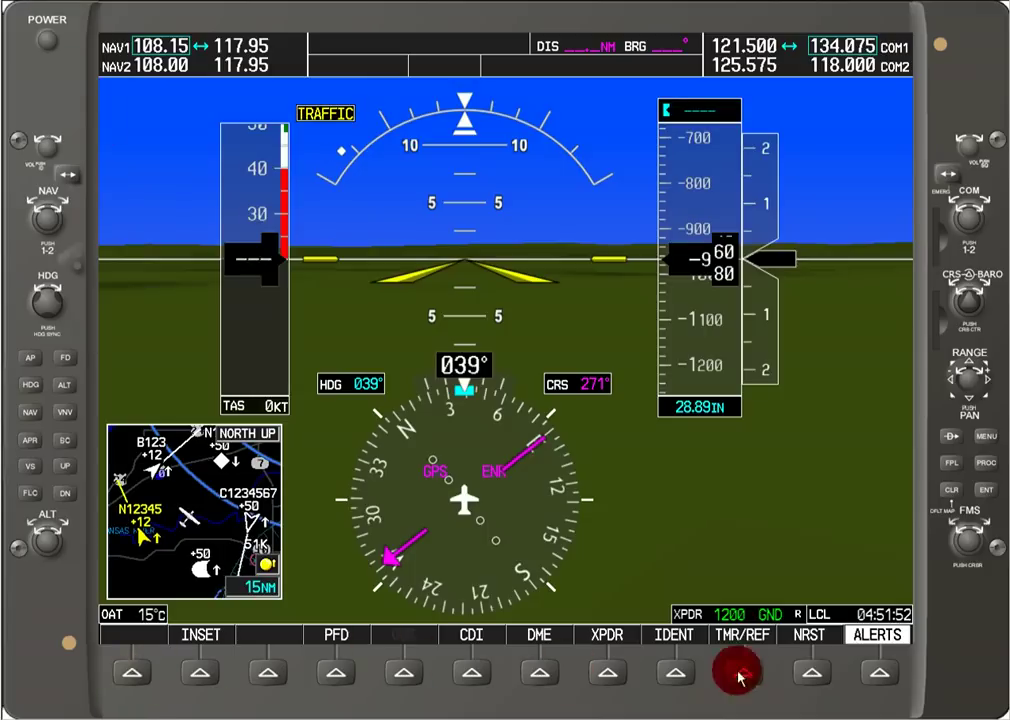
Step: Set Bearing 1 to NAV1 from the PFD softkeys, leaving the DME window off
left_click(334, 671)
left_click(335, 675)
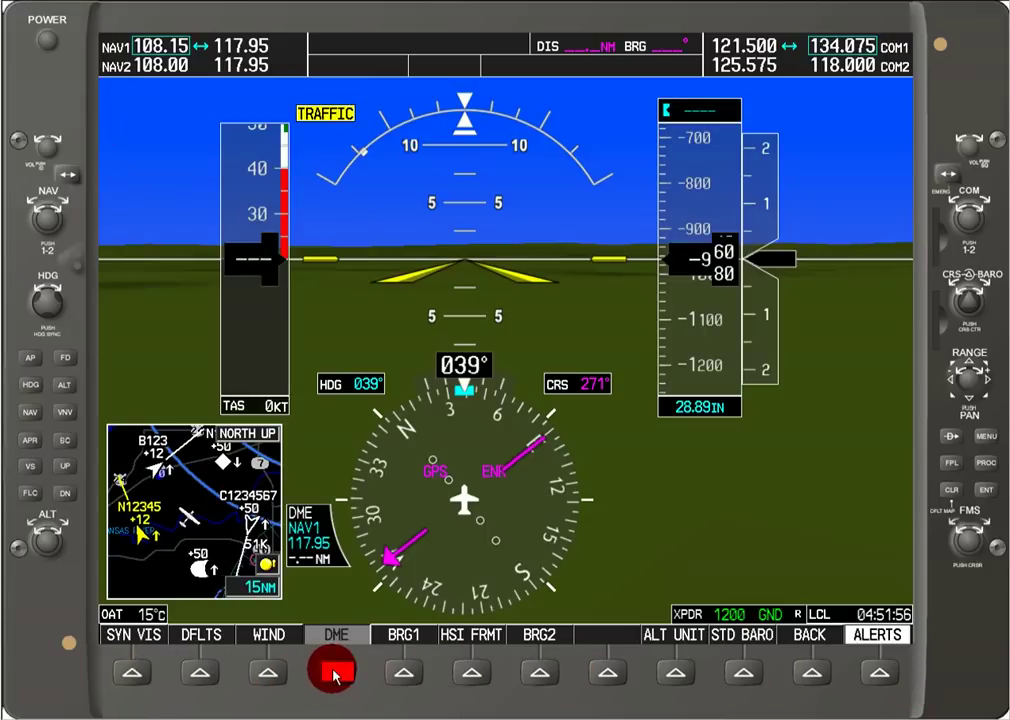
left_click(404, 672)
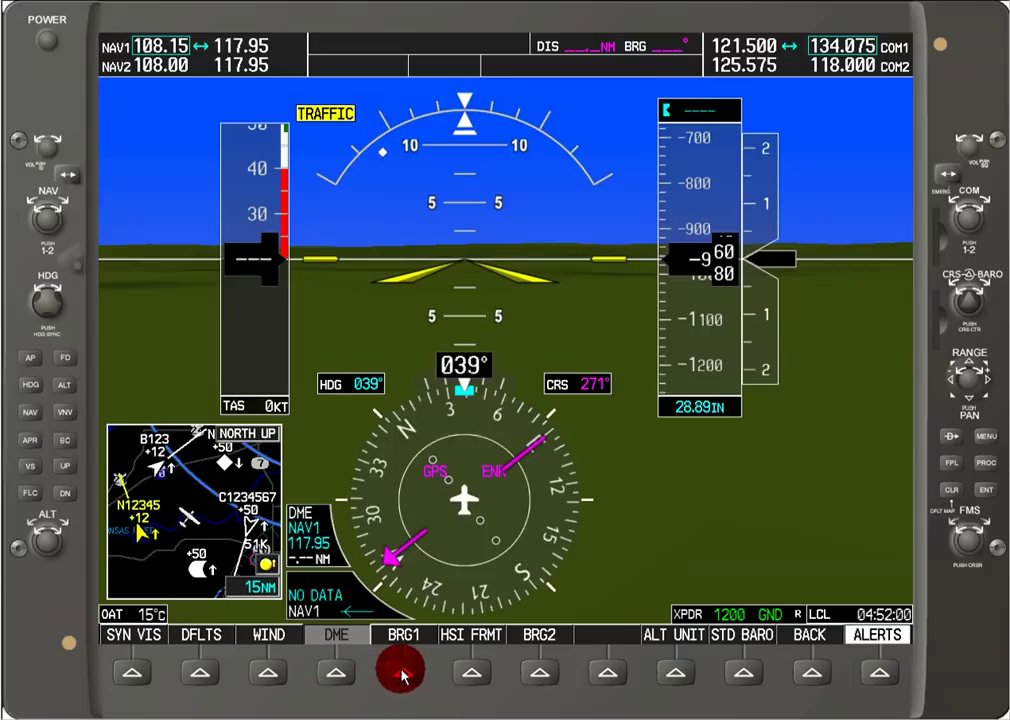
left_click(336, 658)
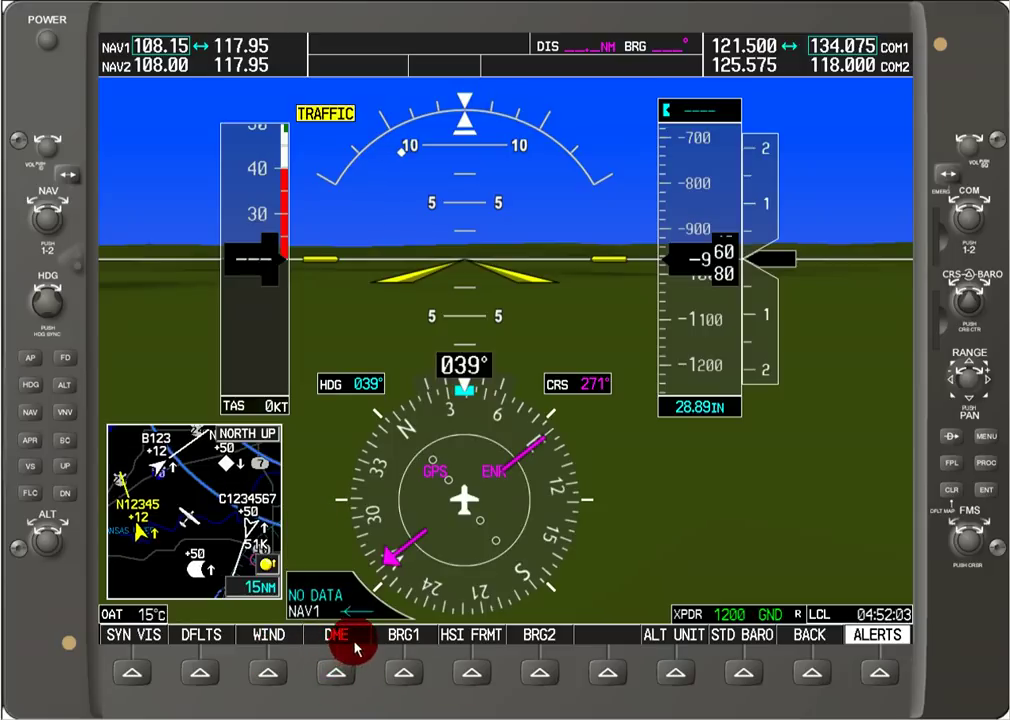
left_click(806, 670)
left_click(554, 493)
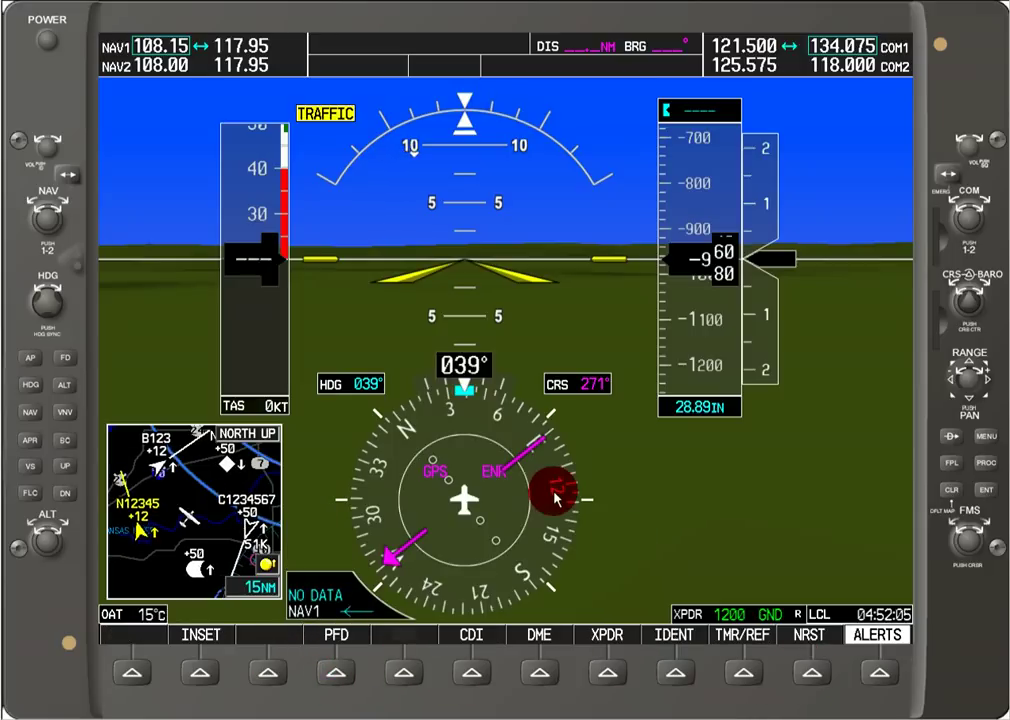
left_click(611, 372)
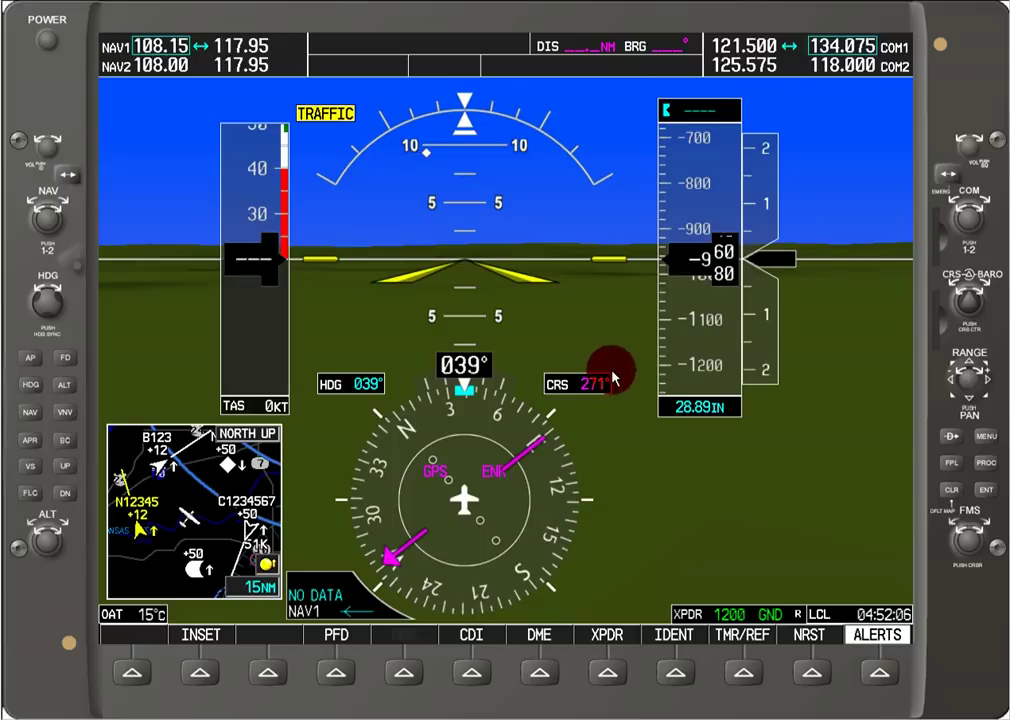